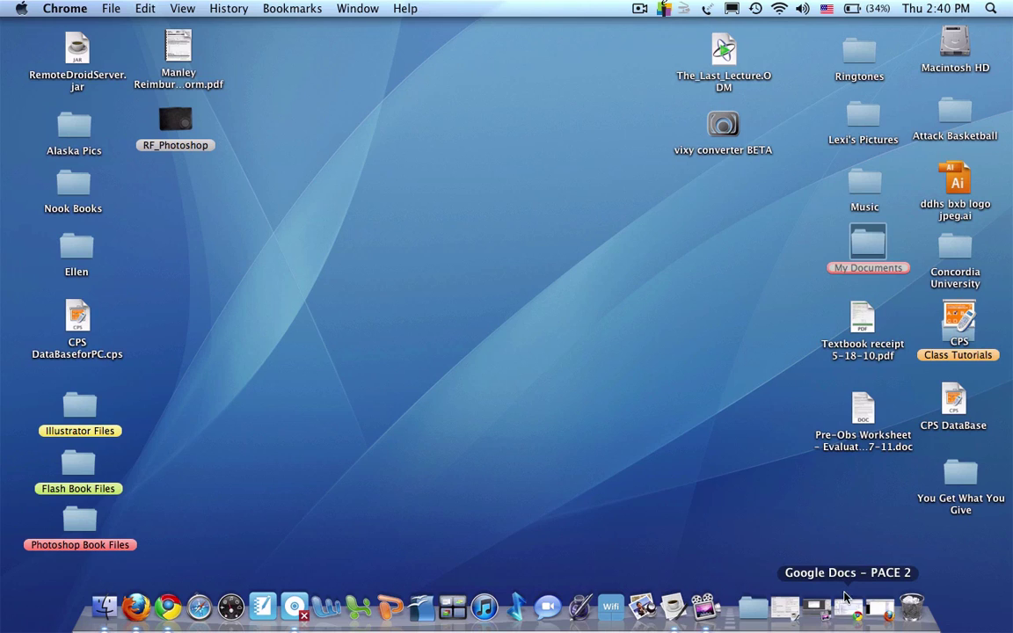
Bring back the old account's Docs window and scroll through its document list
{"action": "left_click", "coordinate": [849, 608]}
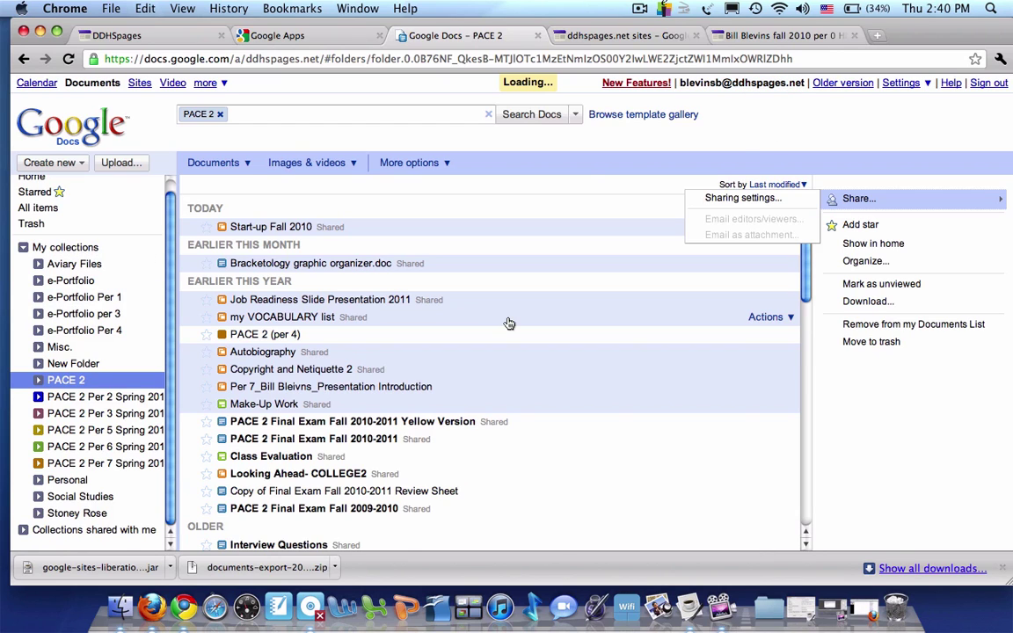
{"action": "scroll", "coordinate": [514, 325], "scroll_direction": "down", "scroll_amount": 3}
{"action": "scroll", "coordinate": [514, 325], "scroll_direction": "down", "scroll_amount": 10}
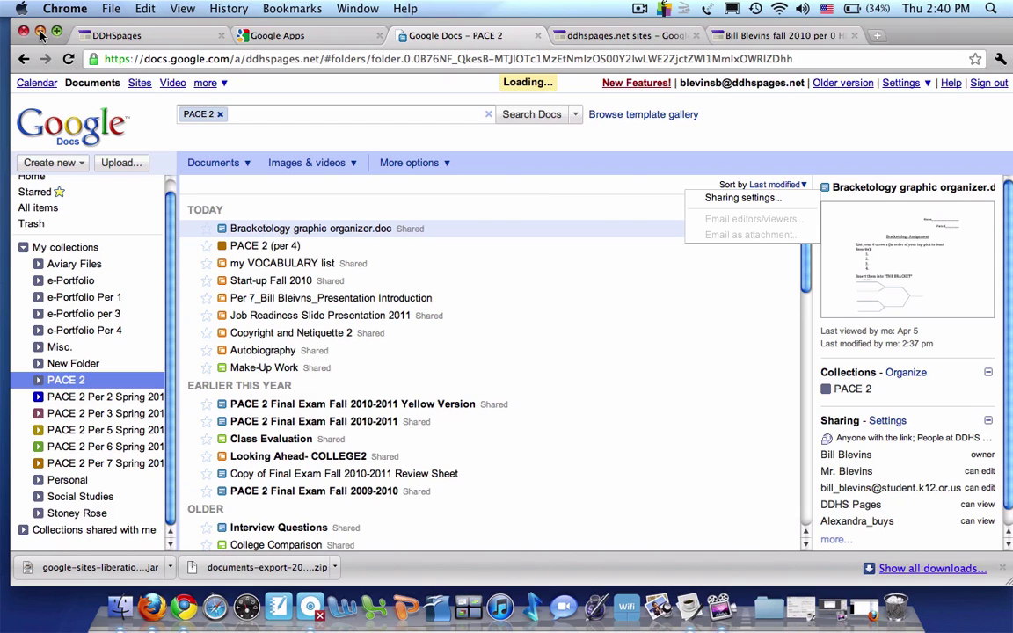
Switch to the new student account's empty Google Docs Home tab in Firefox
{"action": "left_click", "coordinate": [41, 35]}
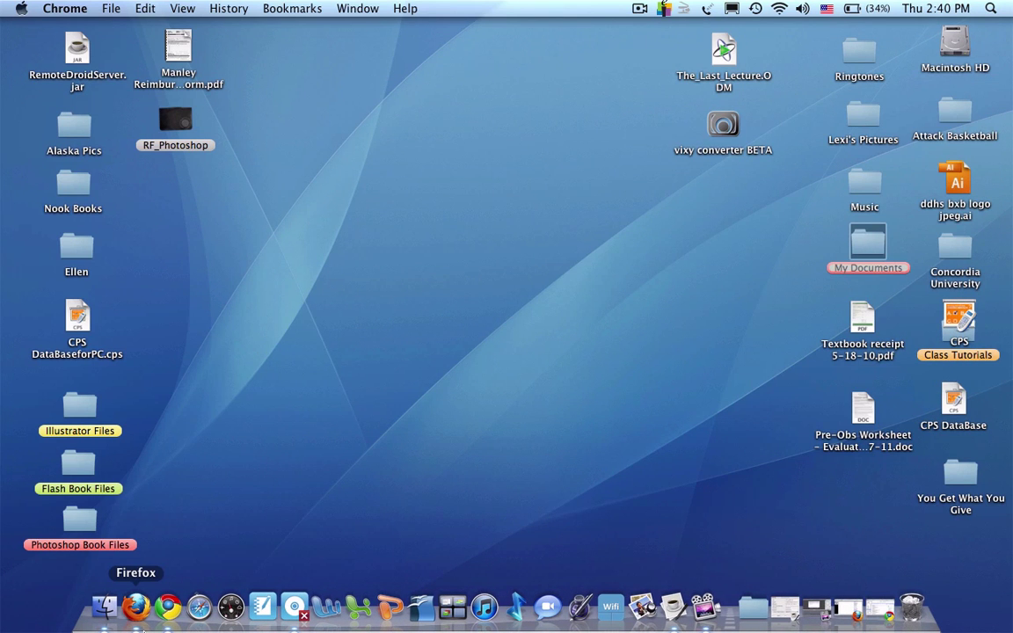
{"action": "left_click", "coordinate": [136, 608]}
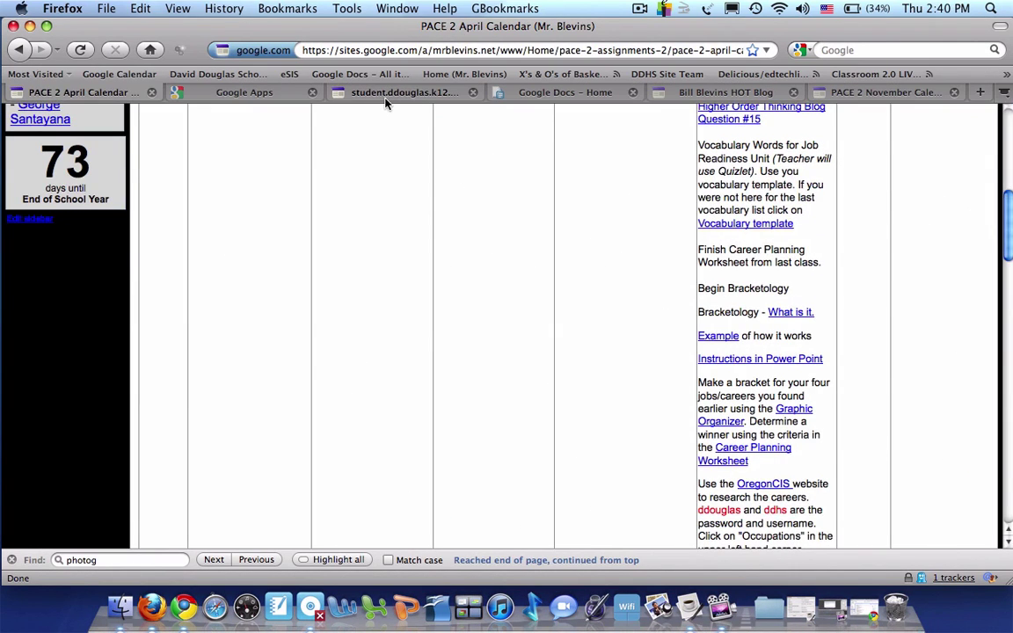
{"action": "left_click", "coordinate": [352, 94]}
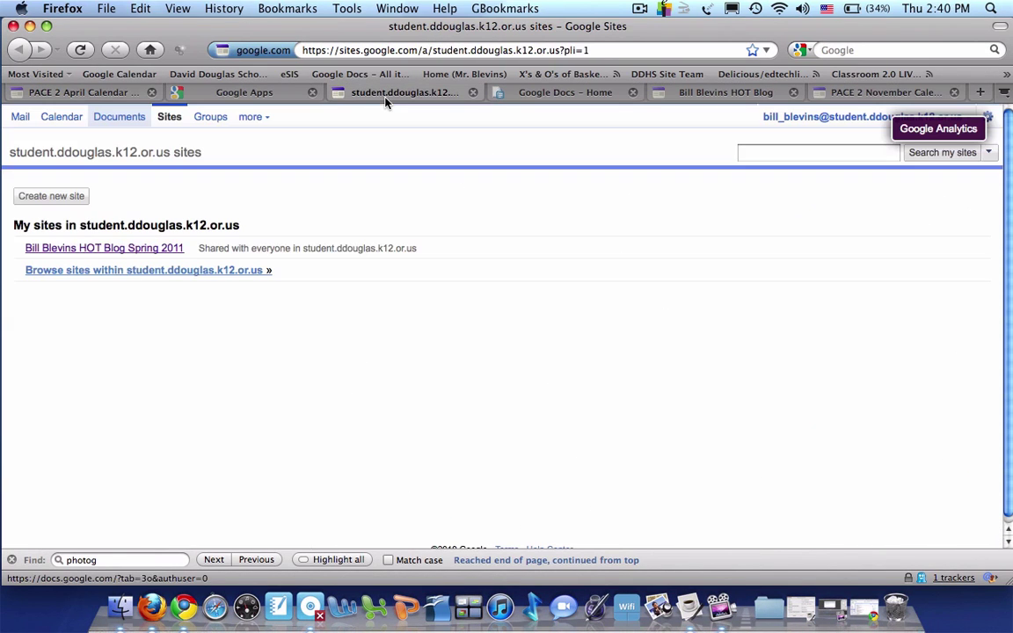
{"action": "left_click", "coordinate": [264, 94]}
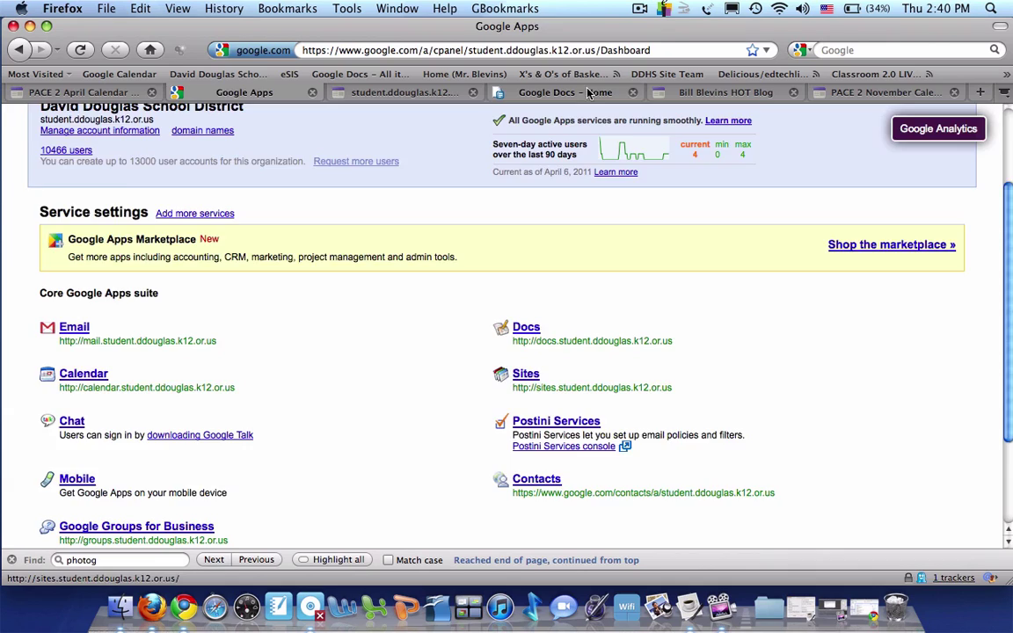
{"action": "left_click", "coordinate": [540, 92]}
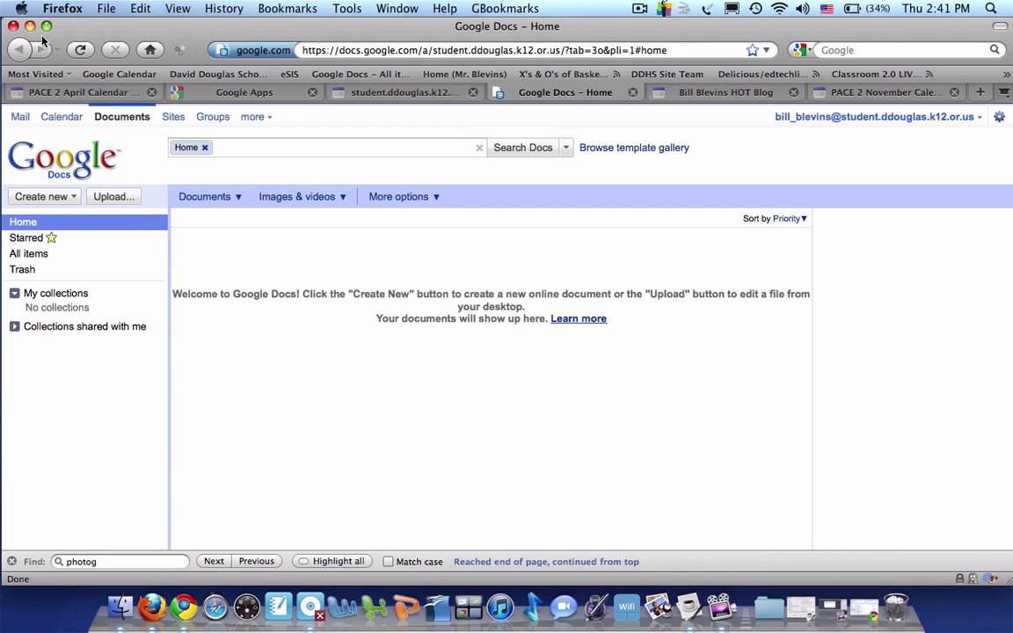
Return to the old account's Chrome window and reload the PACE 2 collection
{"action": "left_click", "coordinate": [187, 607]}
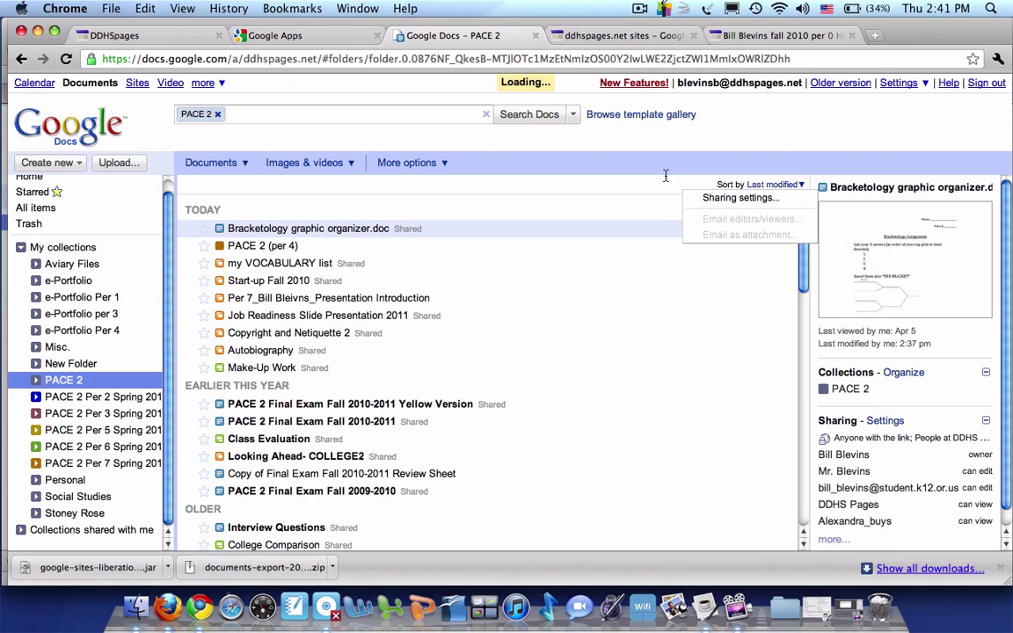
{"action": "left_click", "coordinate": [66, 58]}
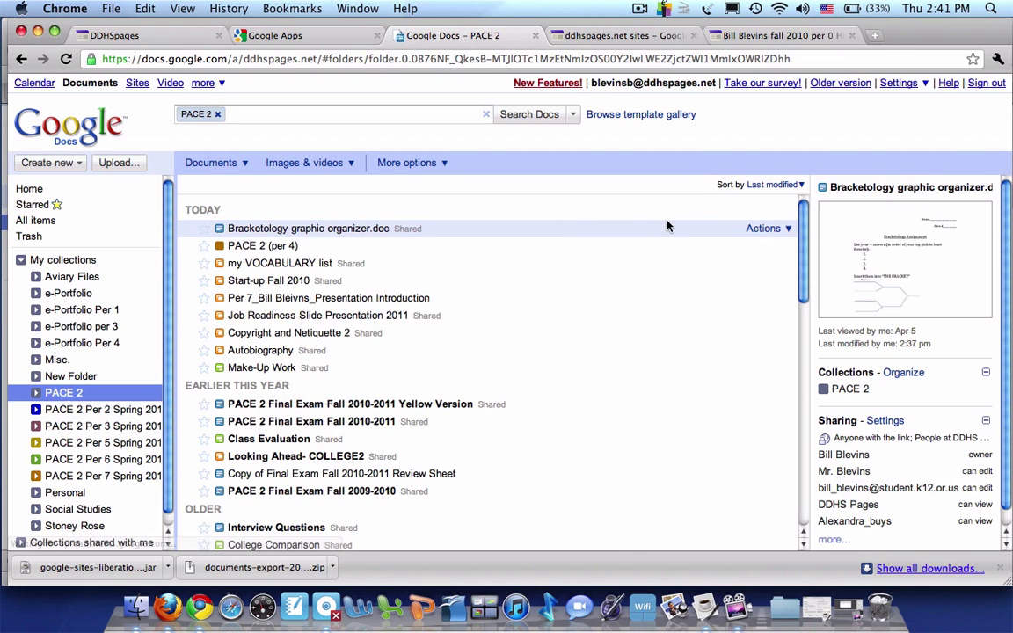
Share Bracketology graphic organizer.doc with the new student account's e-mail address, keeping Can edit access
{"action": "left_click", "coordinate": [765, 228]}
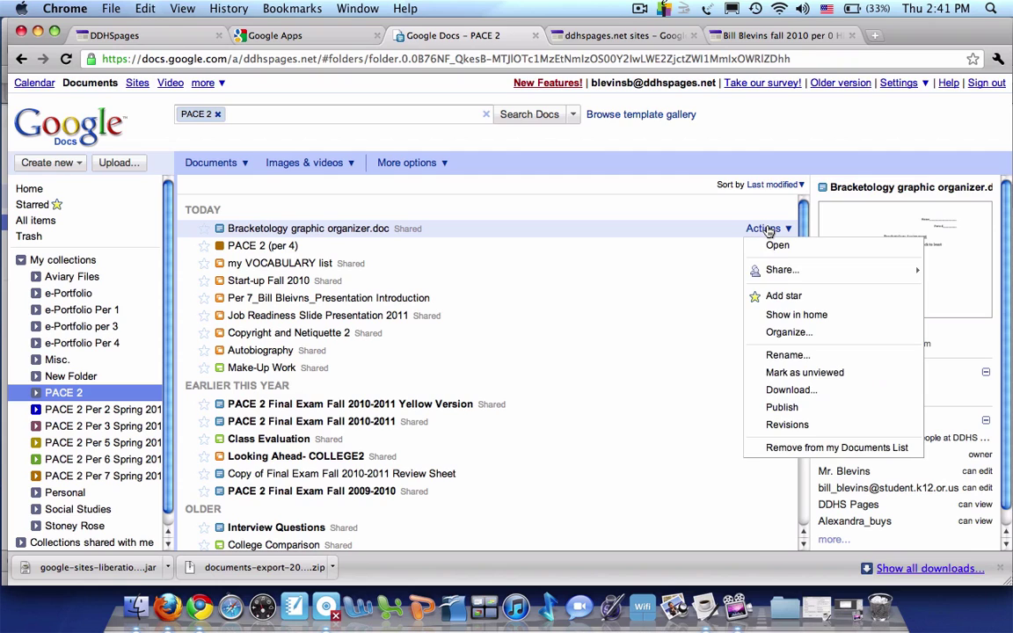
{"action": "mouse_move", "coordinate": [758, 269]}
{"action": "left_click", "coordinate": [689, 271]}
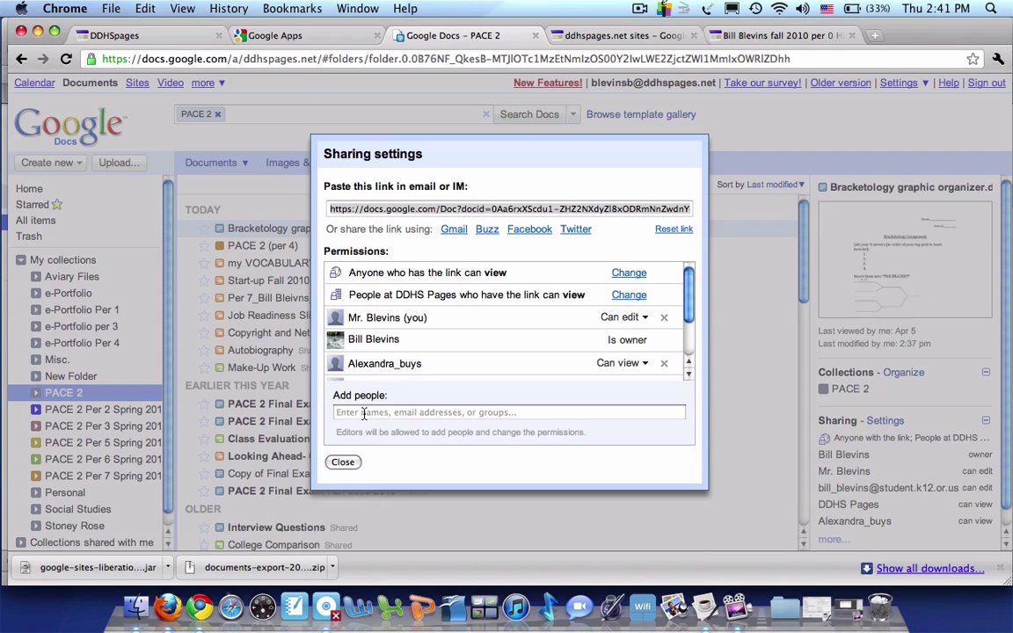
{"action": "left_click", "coordinate": [363, 413]}
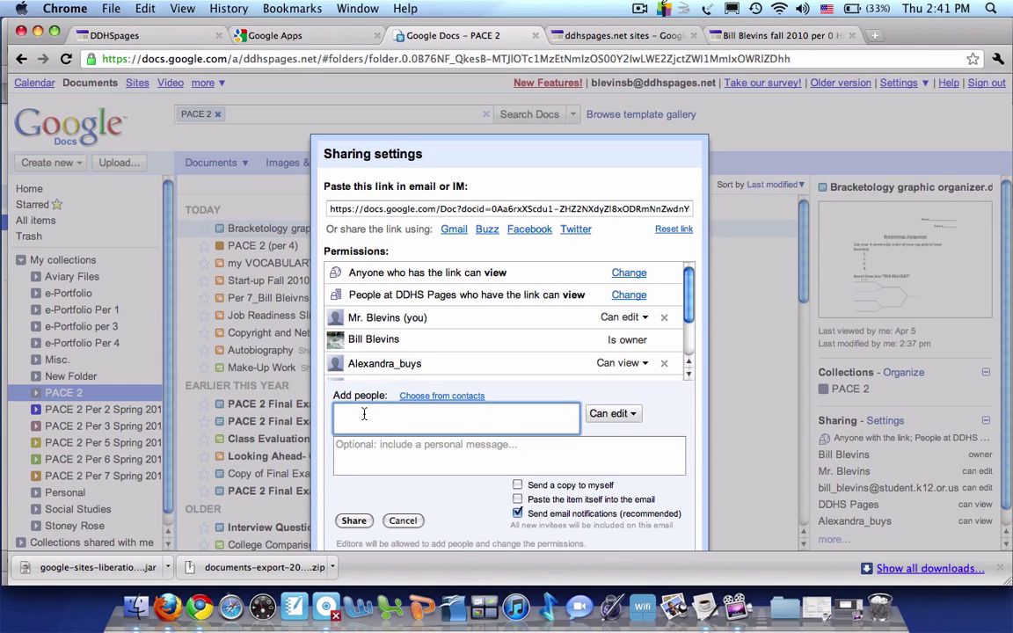
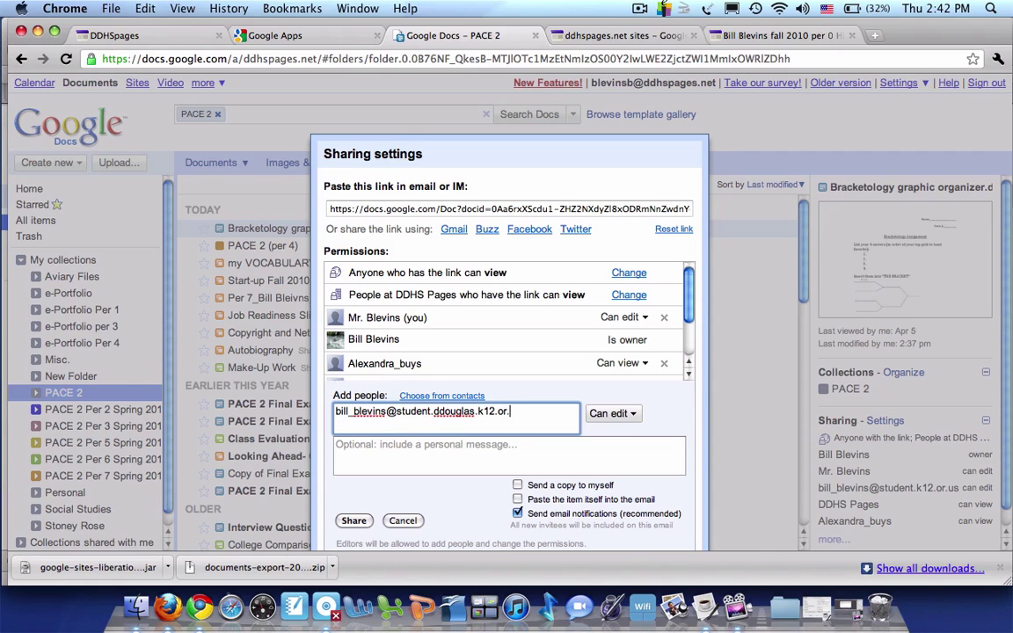
{"action": "left_click", "coordinate": [612, 413]}
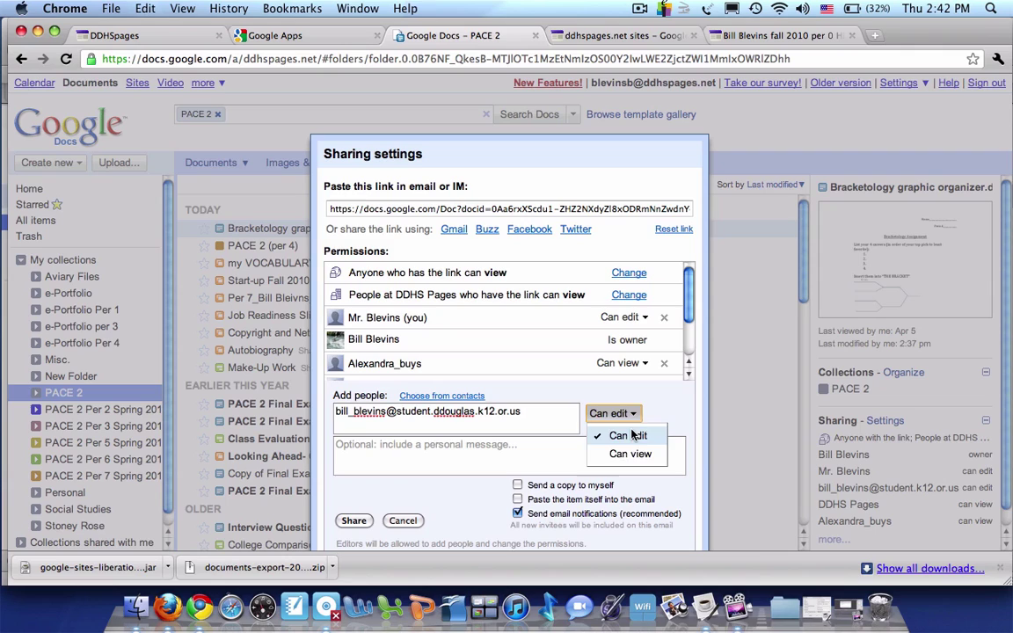
{"action": "left_click", "coordinate": [607, 433]}
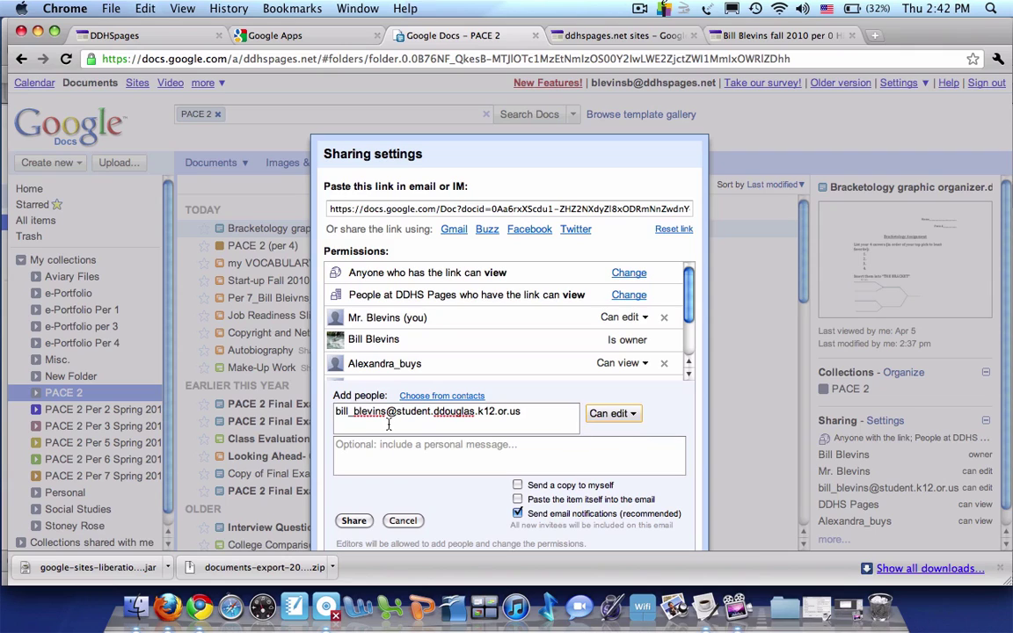
{"action": "left_click", "coordinate": [353, 520]}
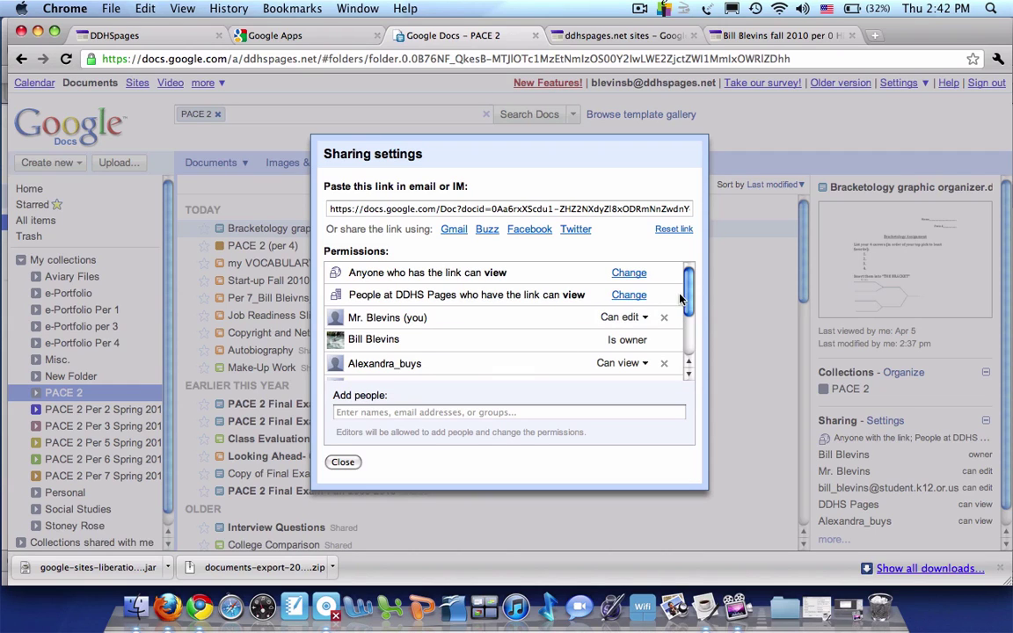
{"action": "scroll", "coordinate": [688, 334], "scroll_direction": "down", "scroll_amount": 3}
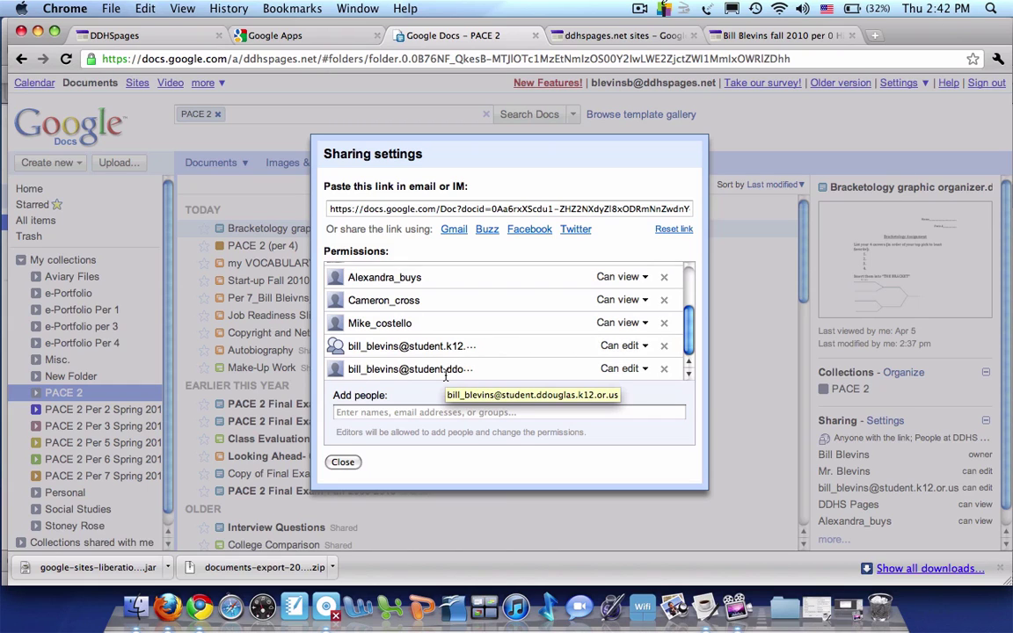
{"action": "left_click", "coordinate": [343, 461]}
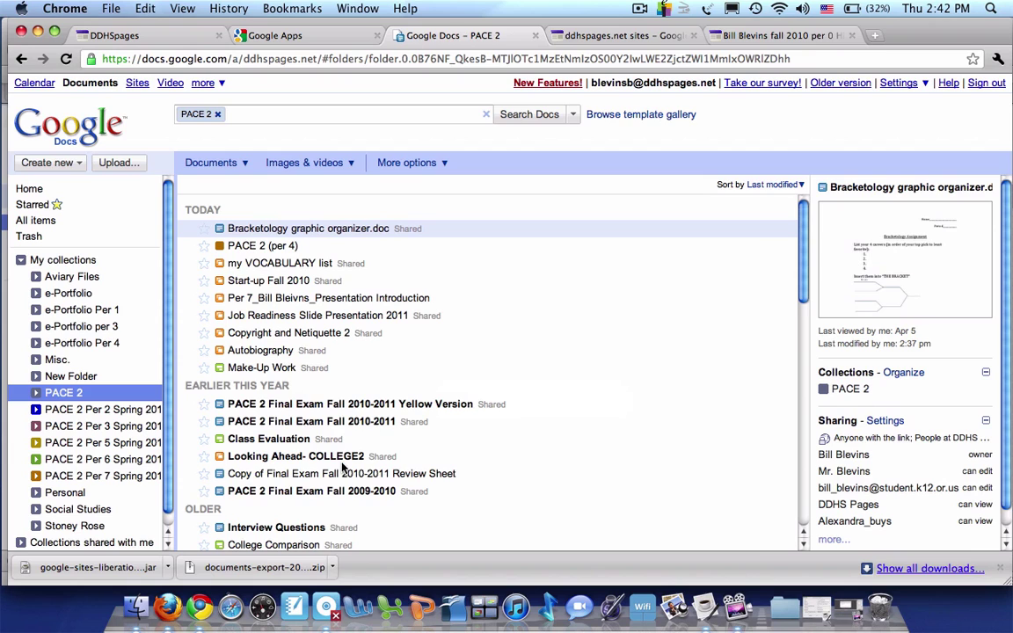
Reload the student account's Docs Home so Bracketology graphic organizer.doc appears, then close that document
{"action": "left_click", "coordinate": [38, 32]}
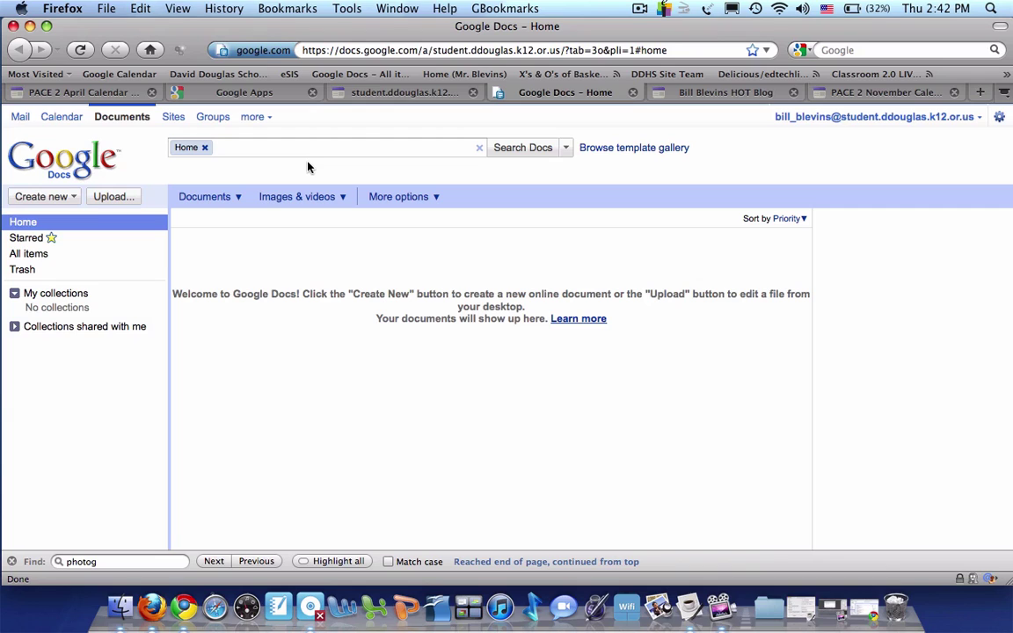
{"action": "left_click", "coordinate": [81, 51]}
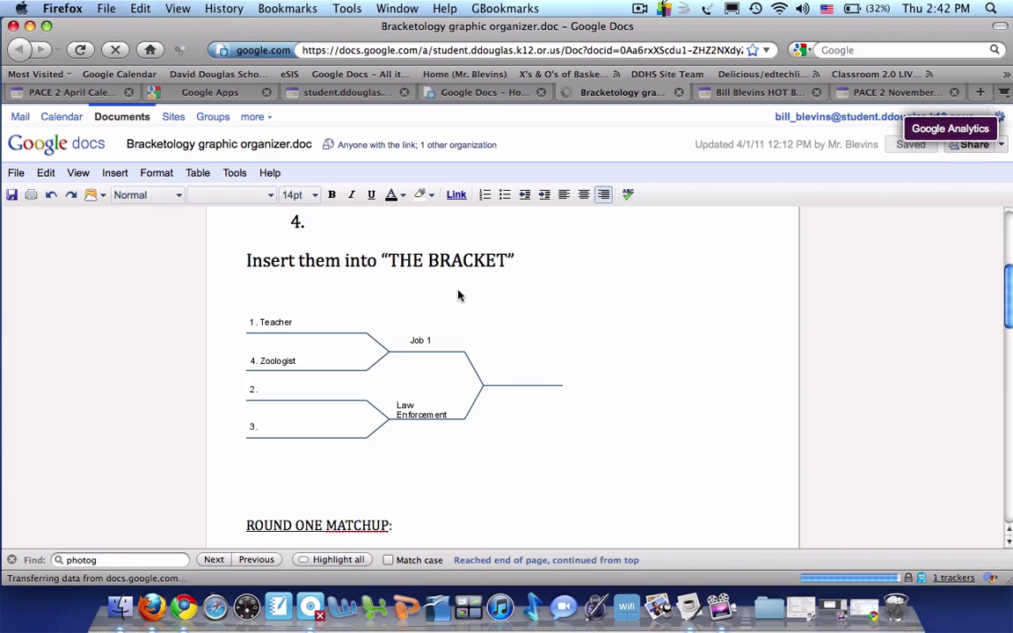
{"action": "scroll", "coordinate": [458, 295], "scroll_direction": "up", "scroll_amount": 5}
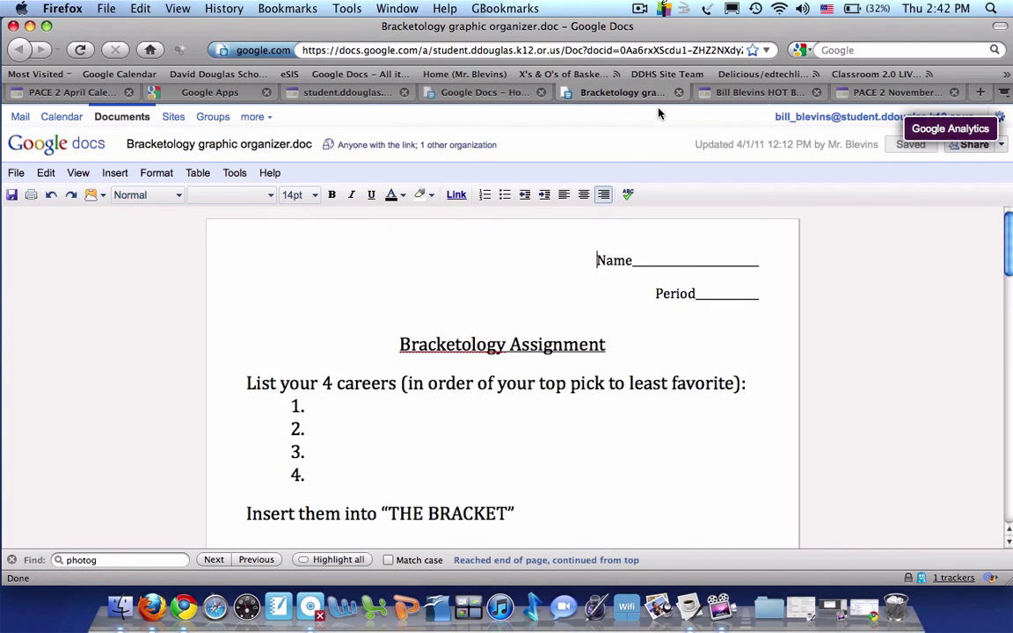
{"action": "left_click", "coordinate": [678, 91]}
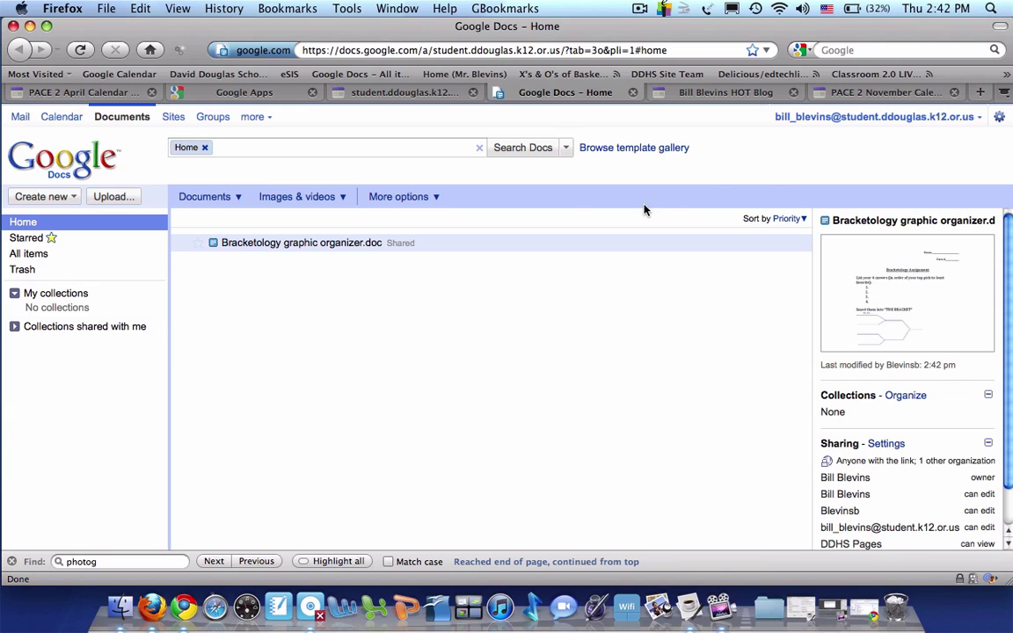
Back in the old account's PACE 2 list, select my VOCABULARY list through Autobiography
{"action": "left_click", "coordinate": [28, 25]}
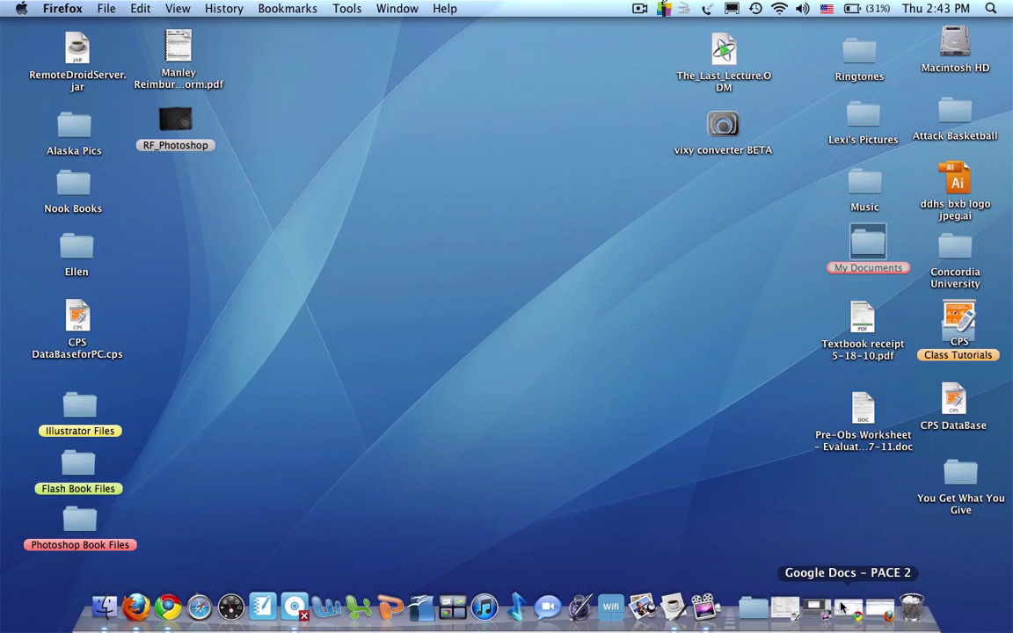
{"action": "left_click", "coordinate": [849, 608]}
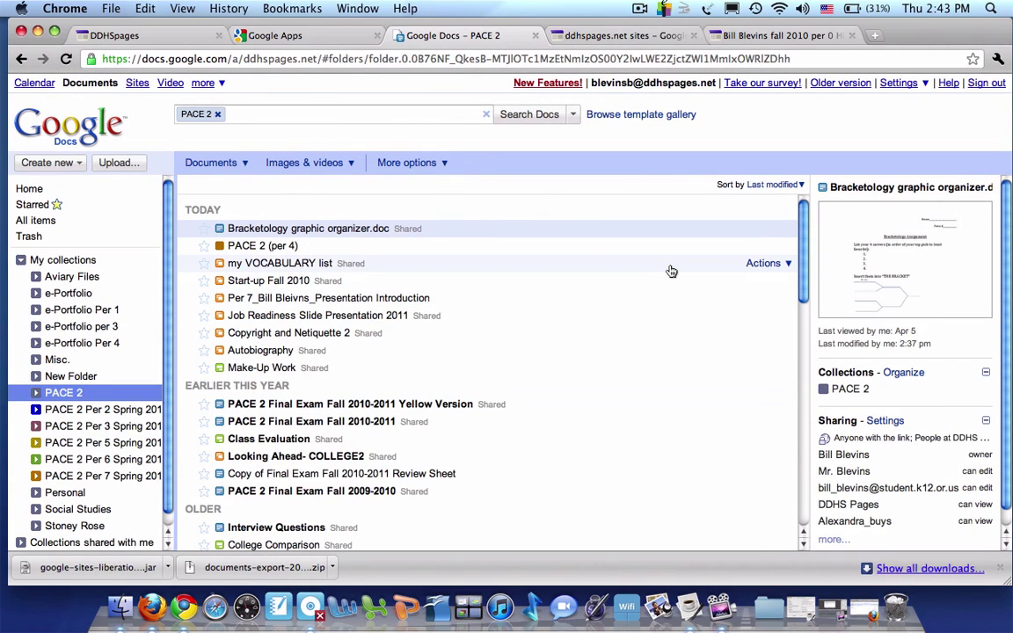
{"action": "left_click", "coordinate": [596, 266]}
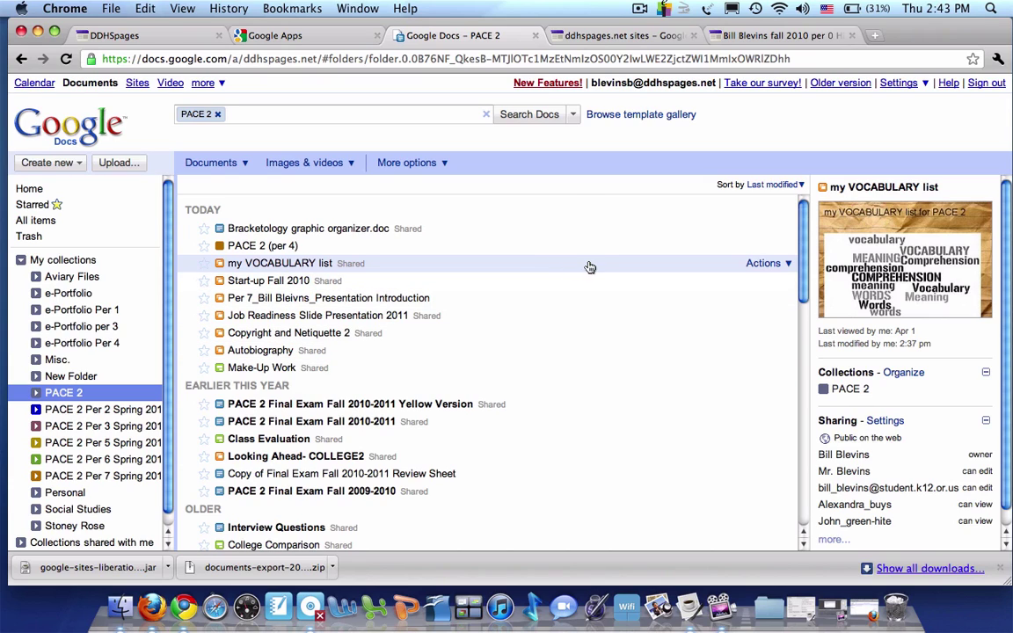
{"action": "left_click", "coordinate": [587, 354], "text": "shift"}
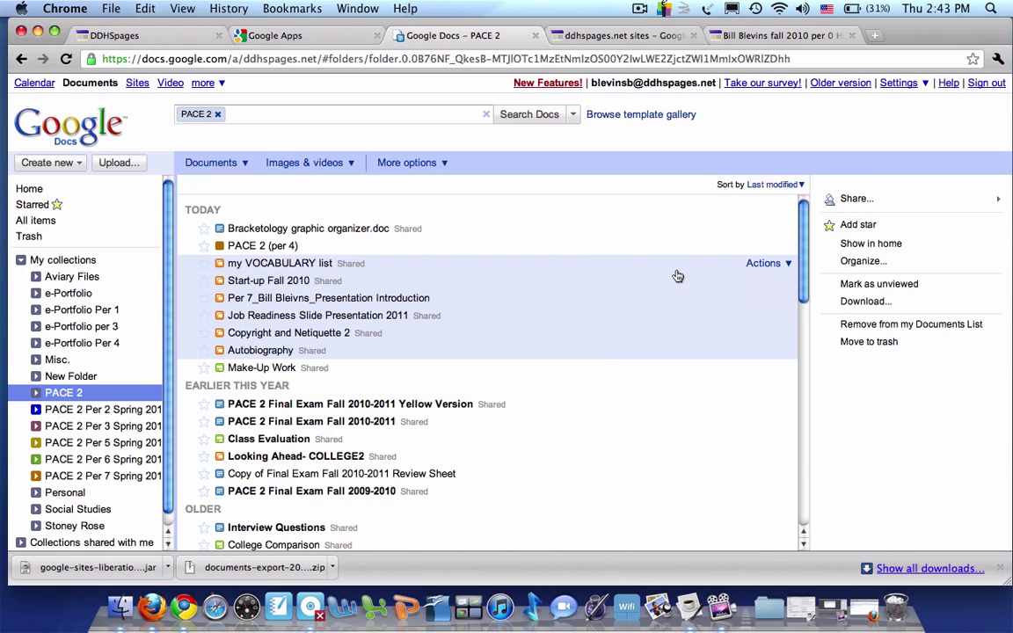
Share the six selected documents with the new student account's address as editors, confirming outside-domain sharing
{"action": "left_click", "coordinate": [763, 263]}
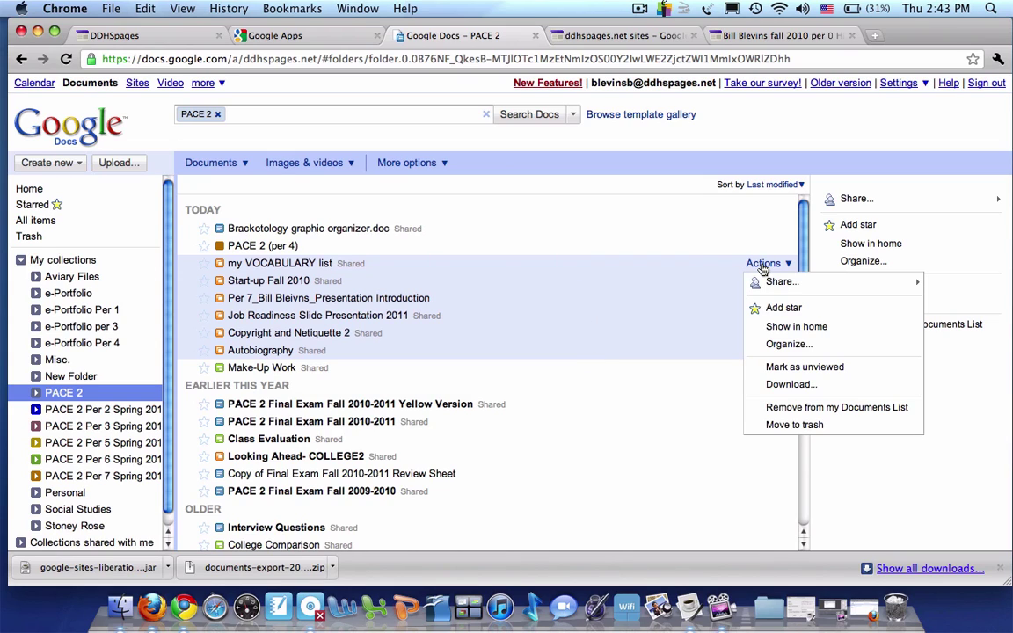
{"action": "mouse_move", "coordinate": [769, 282]}
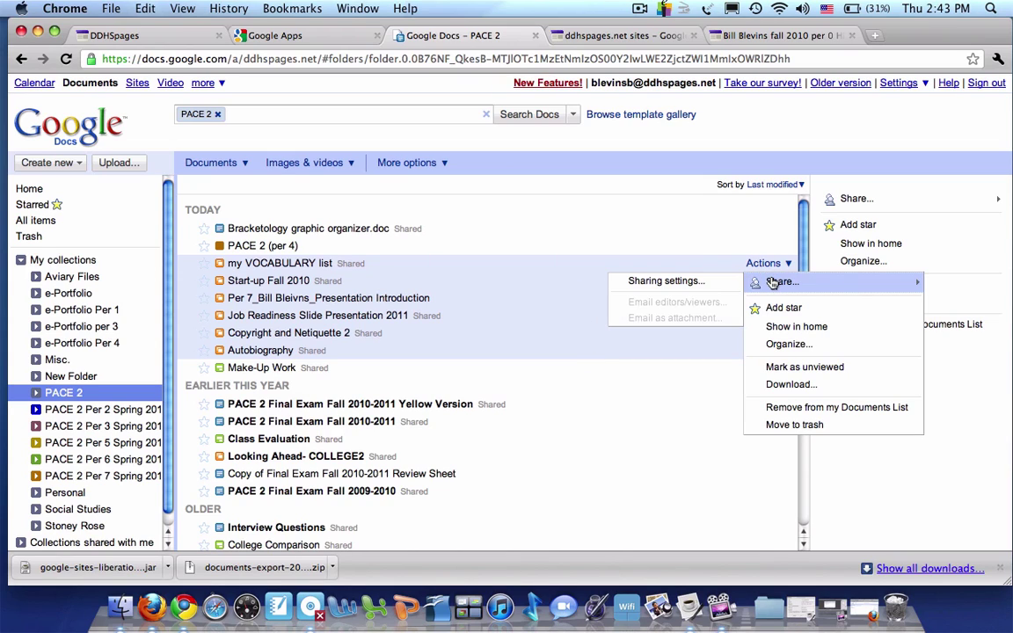
{"action": "left_click", "coordinate": [683, 282]}
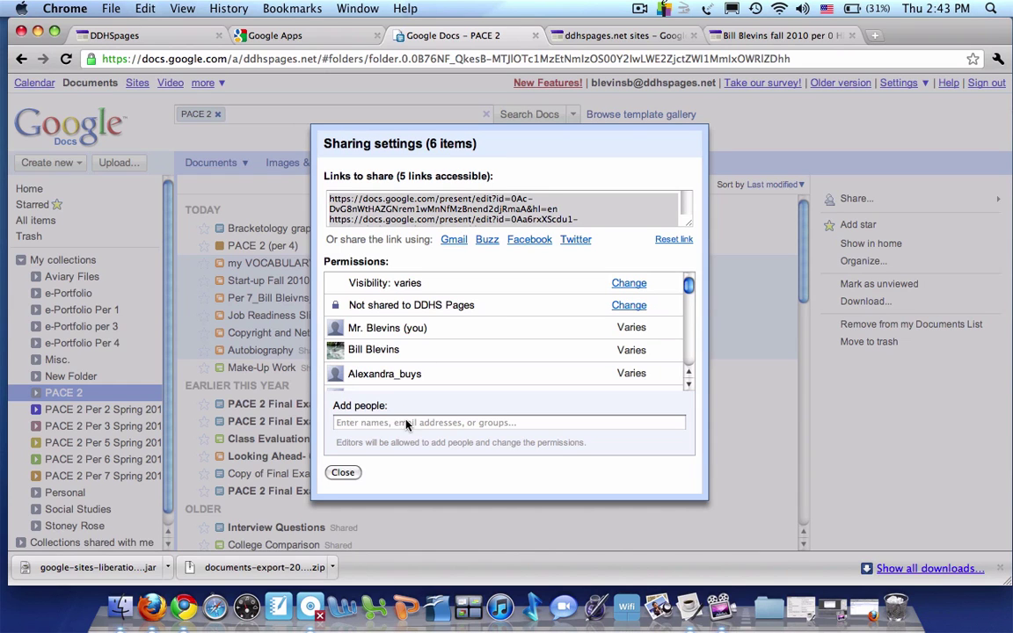
{"action": "left_click", "coordinate": [405, 423]}
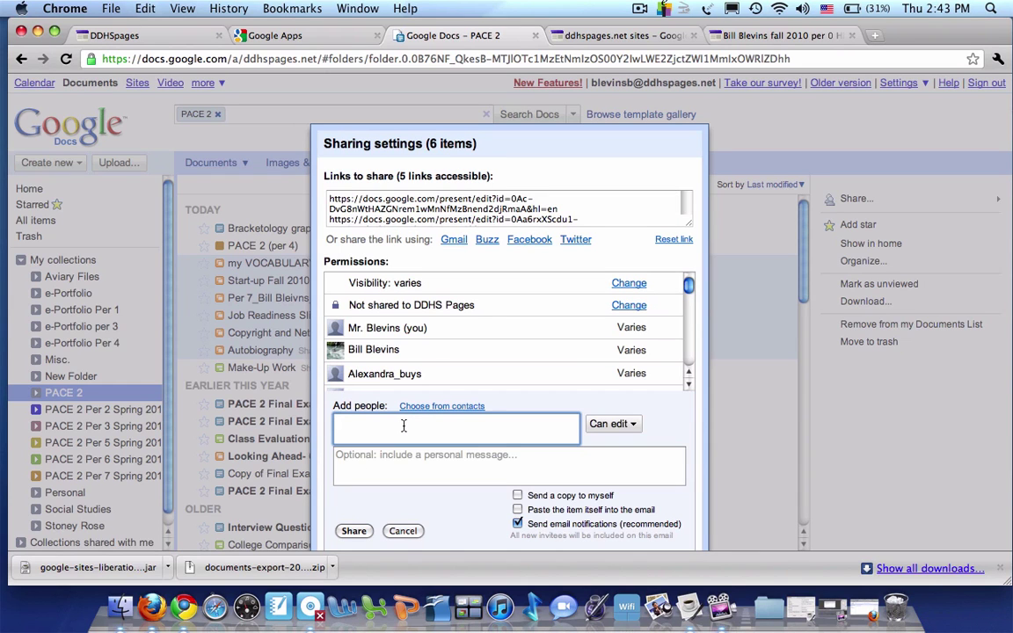
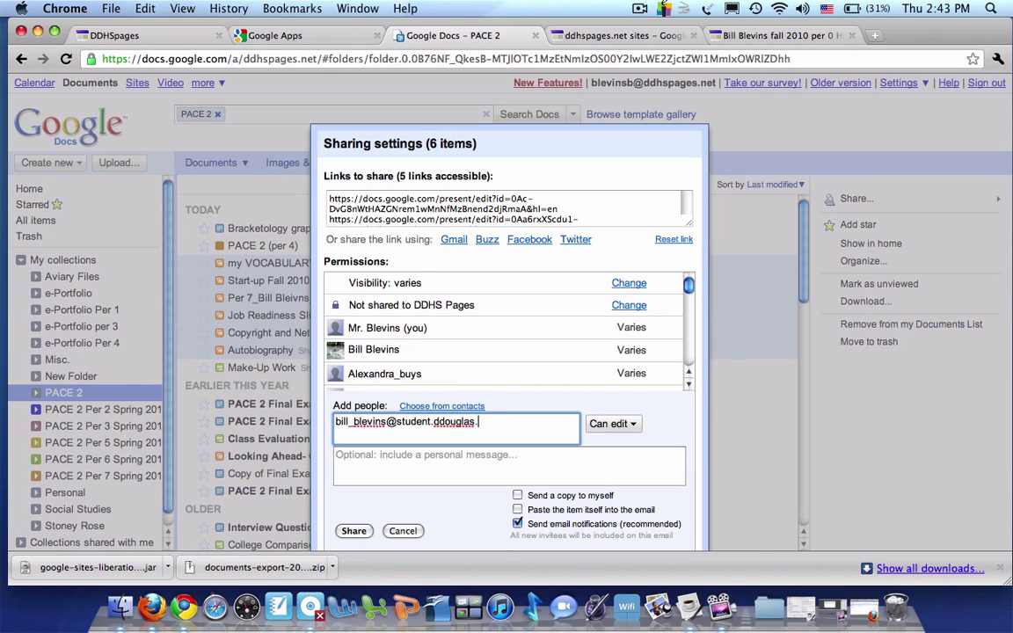
{"action": "left_click", "coordinate": [354, 530]}
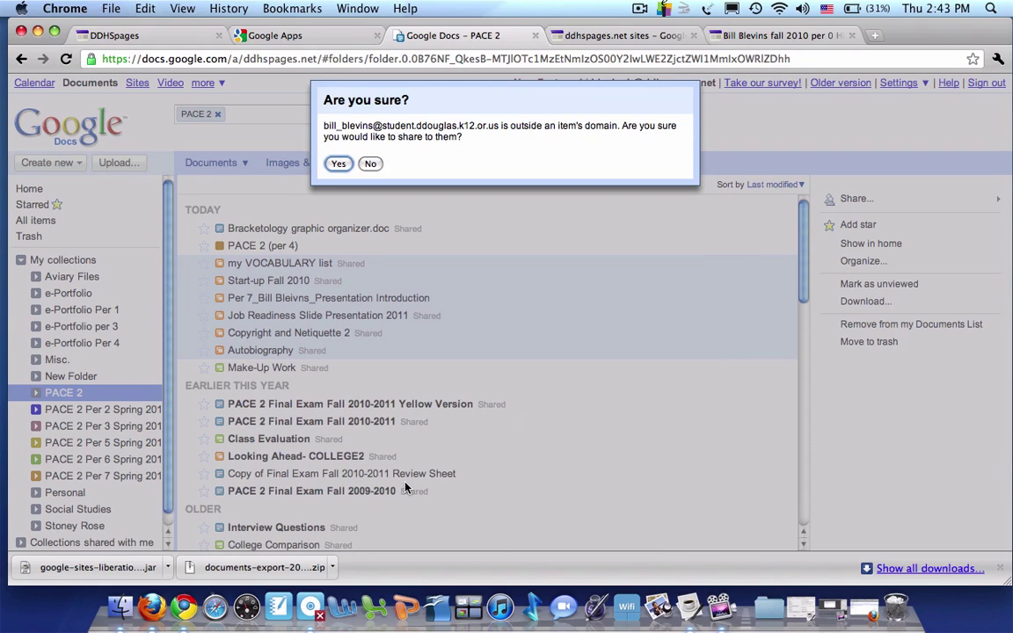
{"action": "left_click", "coordinate": [337, 163]}
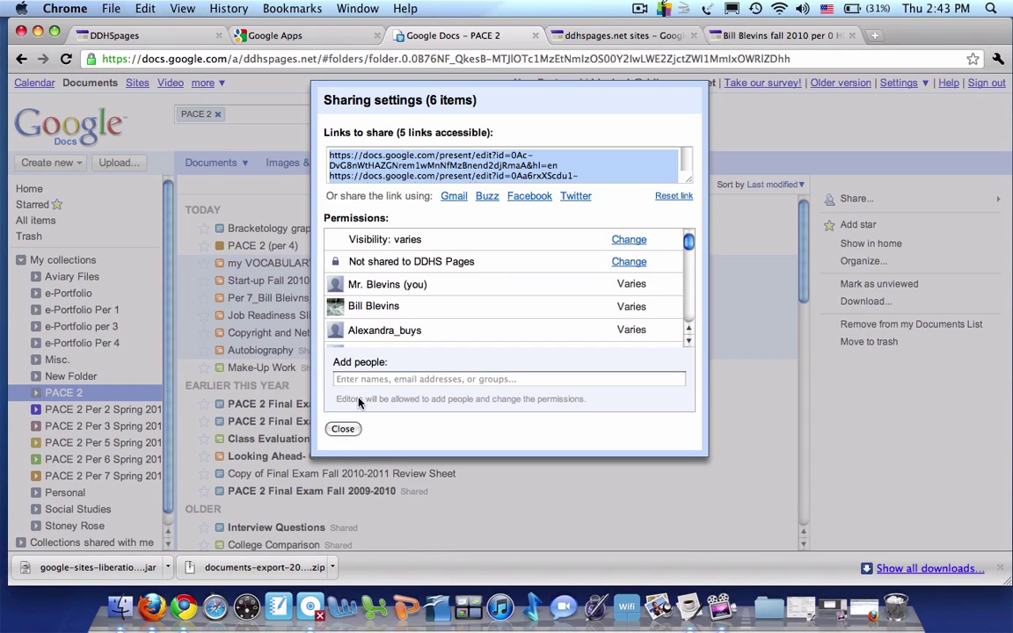
Close the sharing settings and reload the new account's Docs Home in Firefox to show the shared files
{"action": "left_click", "coordinate": [342, 428]}
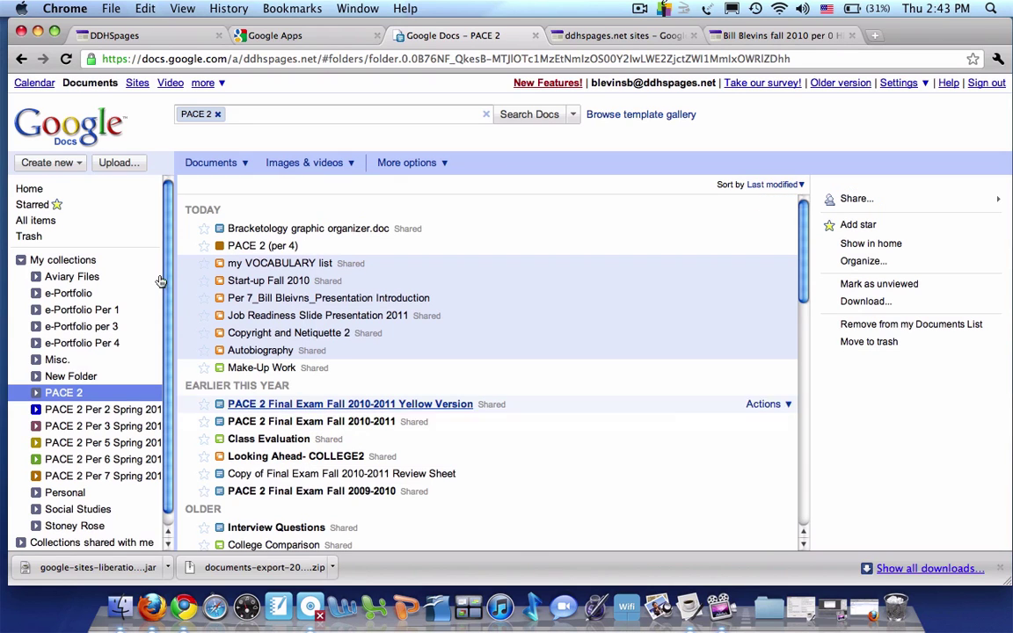
{"action": "left_click", "coordinate": [37, 32]}
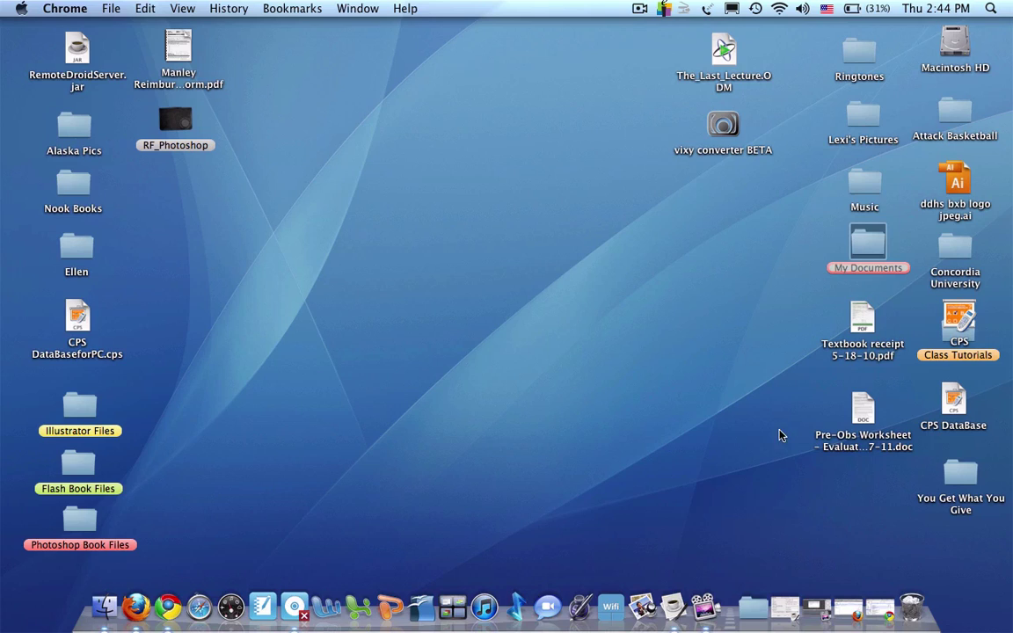
{"action": "left_click", "coordinate": [879, 607]}
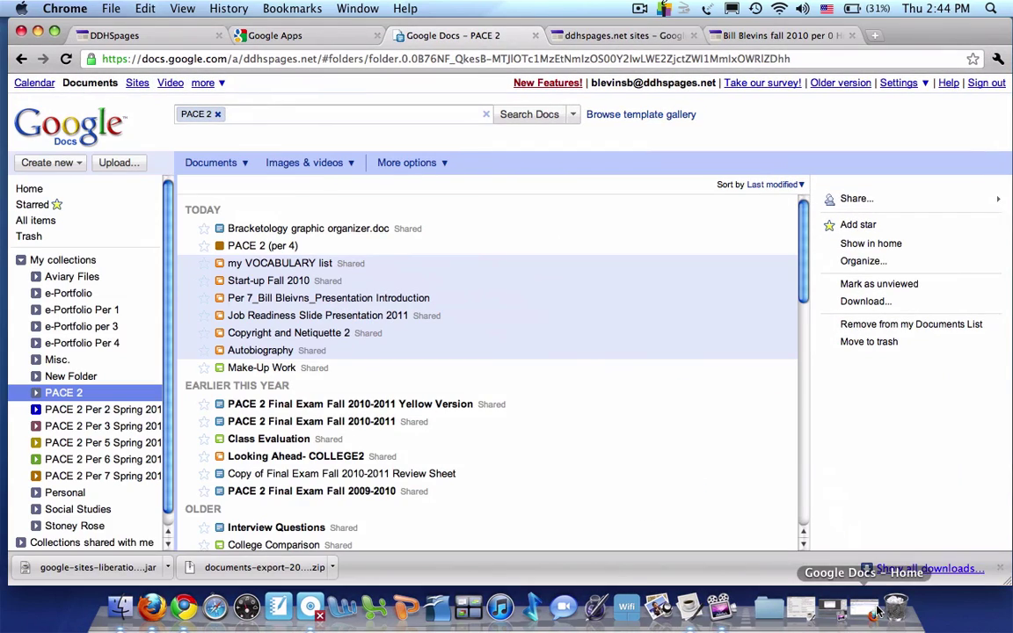
{"action": "left_click", "coordinate": [848, 608]}
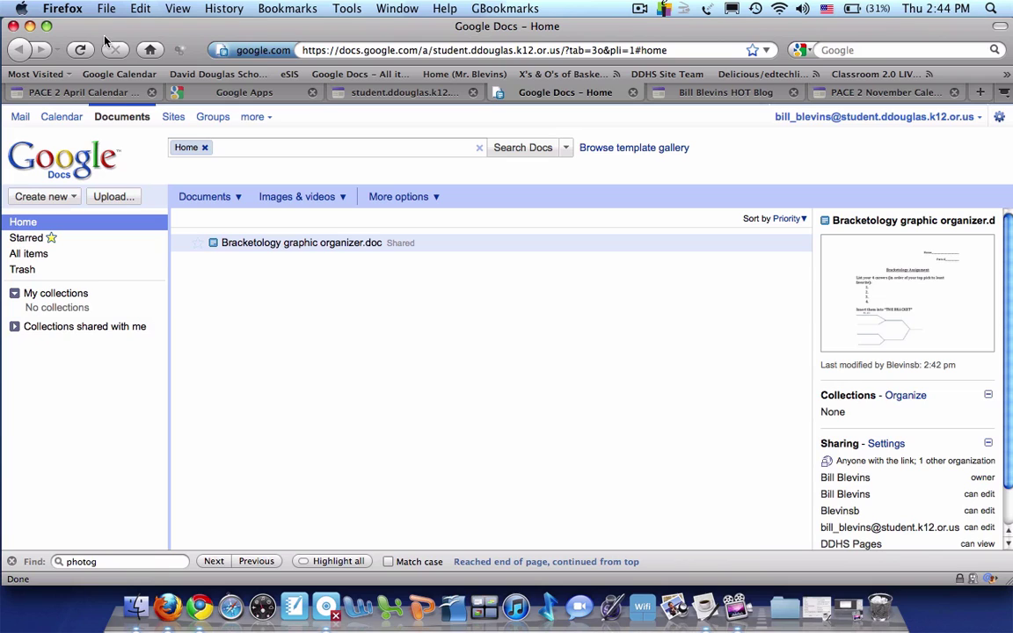
{"action": "left_click", "coordinate": [78, 50]}
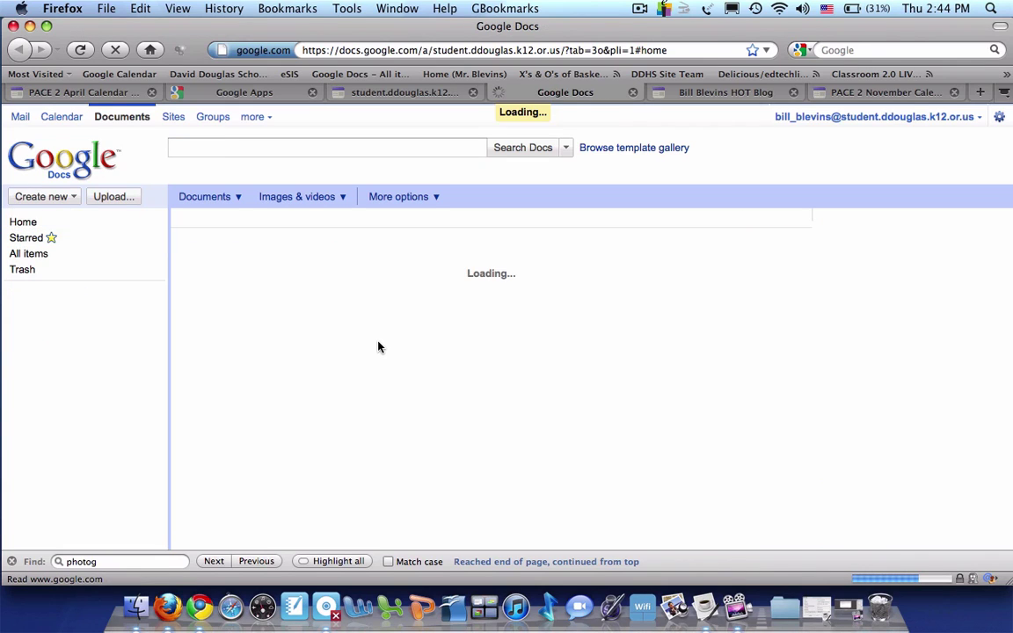